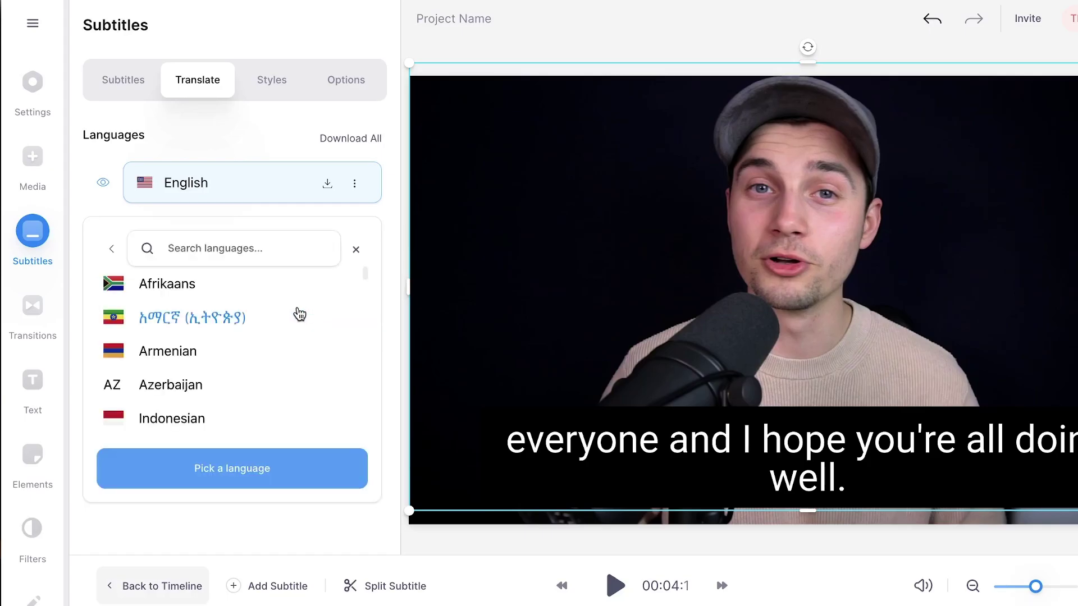
Add Spanish and French subtitle translations by searching the language list.
{"action": "type", "text": "spa"}
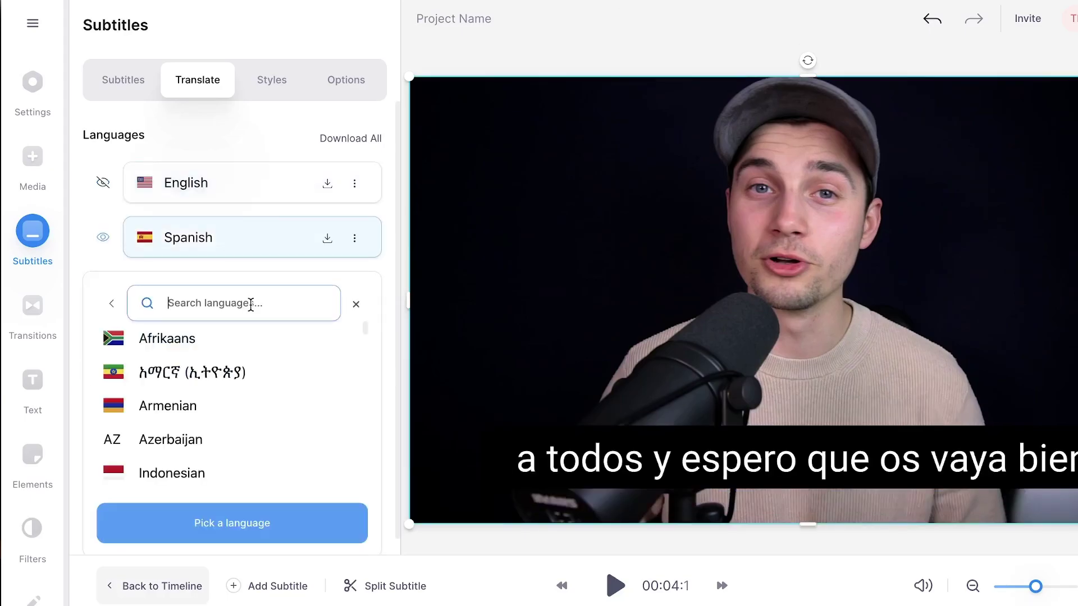
{"action": "type", "text": "fre"}
{"action": "left_click", "coordinate": [140, 337]}
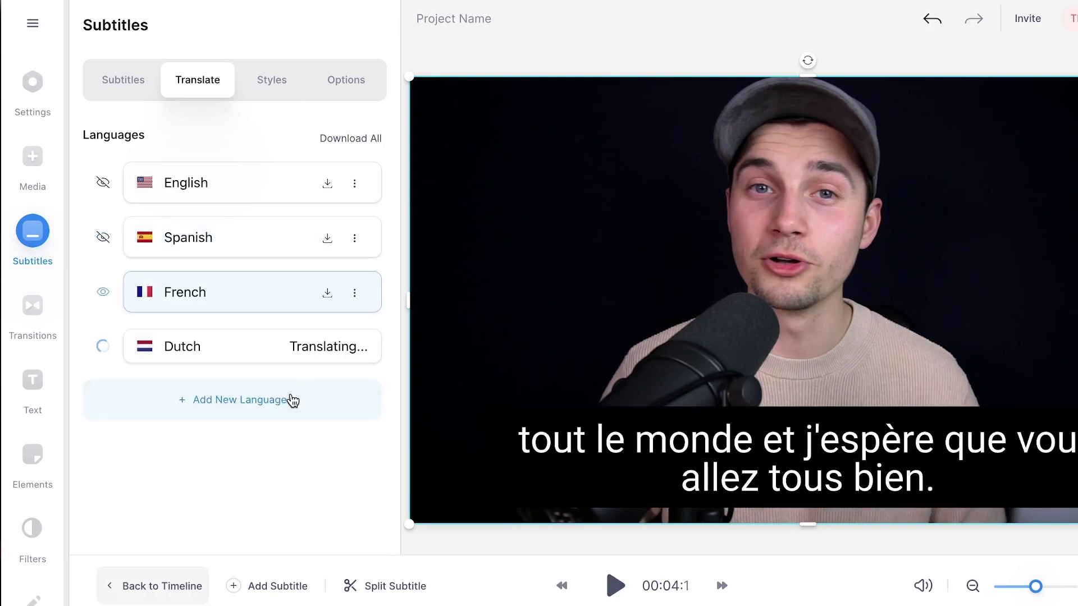
{"action": "left_click", "coordinate": [292, 399]}
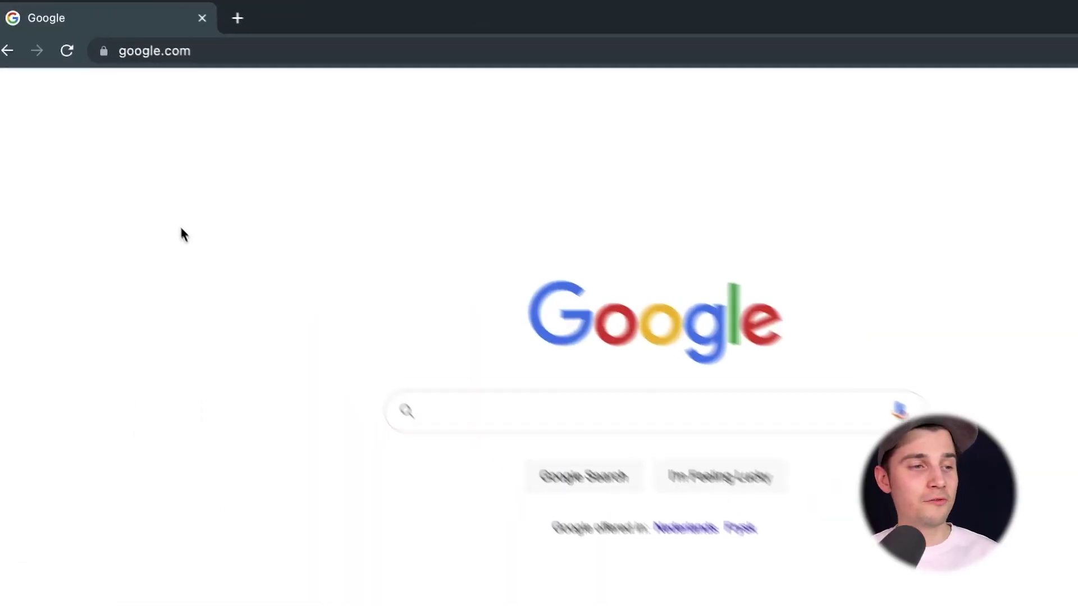
Go to veed.io/send-video in the browser.
{"action": "left_click", "coordinate": [233, 51]}
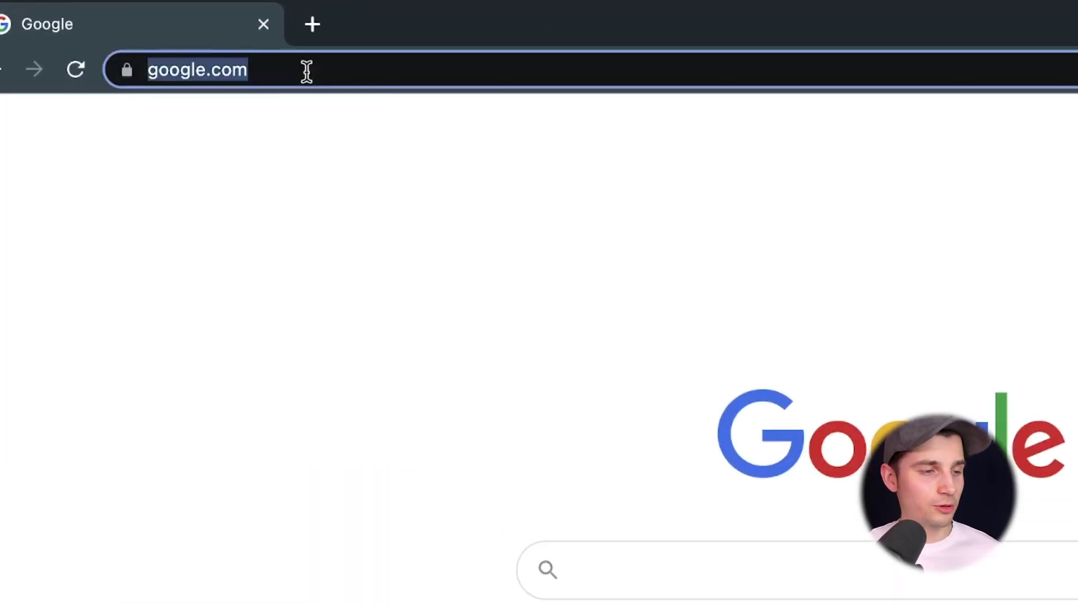
{"action": "type", "text": "veed.io/send-video"}
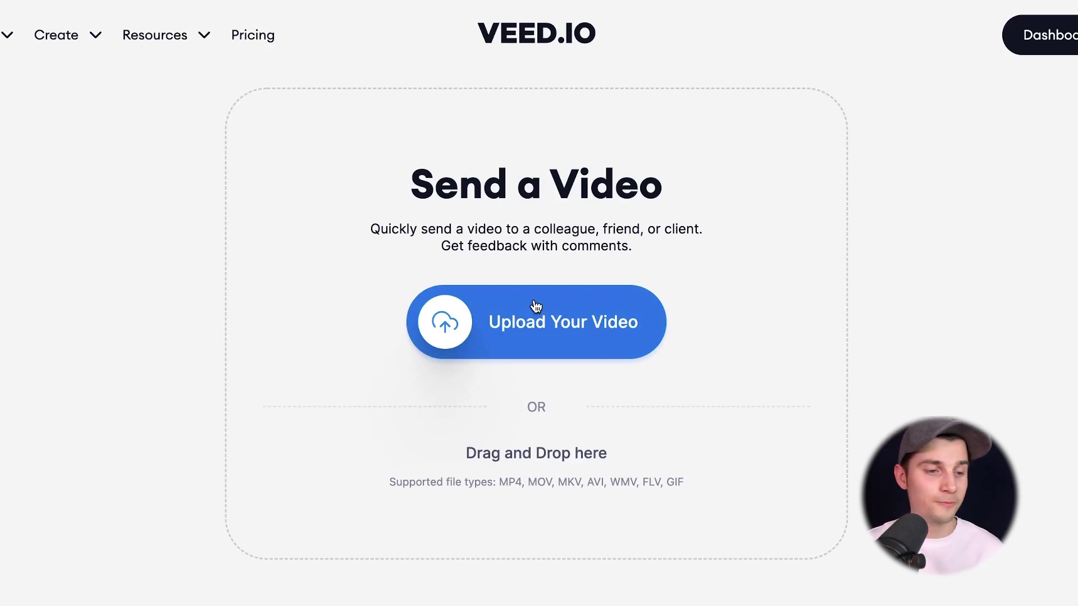
Upload the Tim Clip.mp4 video file.
{"action": "left_click", "coordinate": [536, 306]}
{"action": "left_click", "coordinate": [403, 216]}
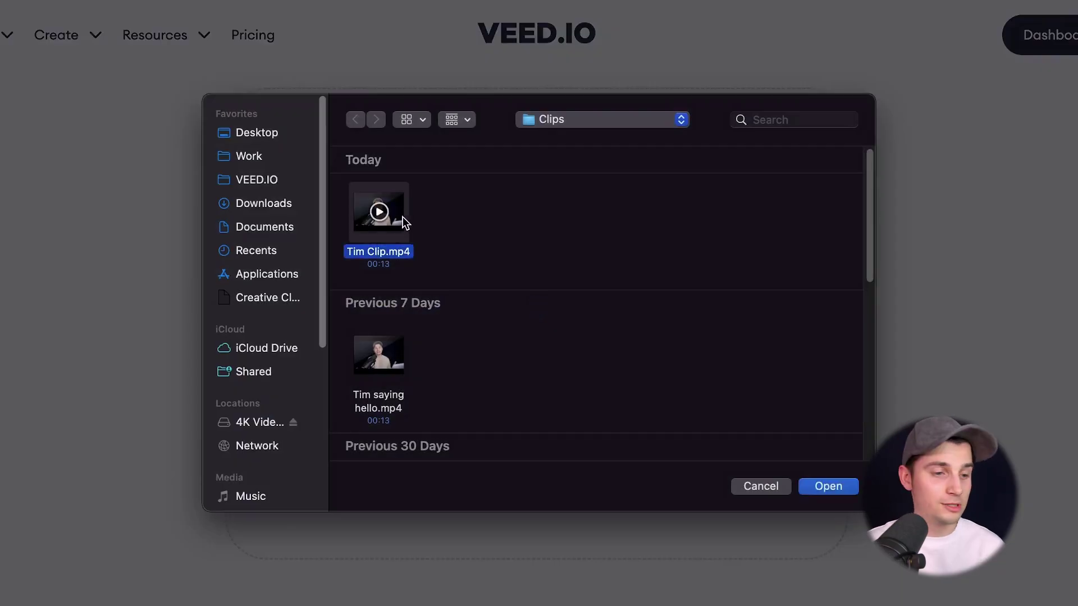
{"action": "left_click", "coordinate": [818, 484]}
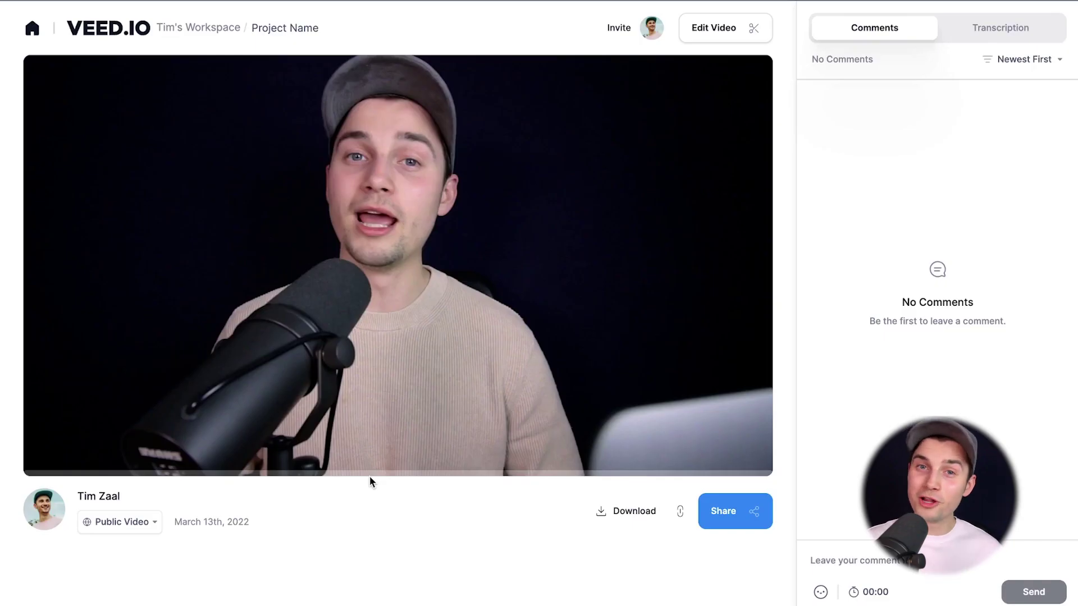
Play the clip, pause it at about 00:03, then view Transcription and return to Comments.
{"action": "mouse_move", "coordinate": [353, 438]}
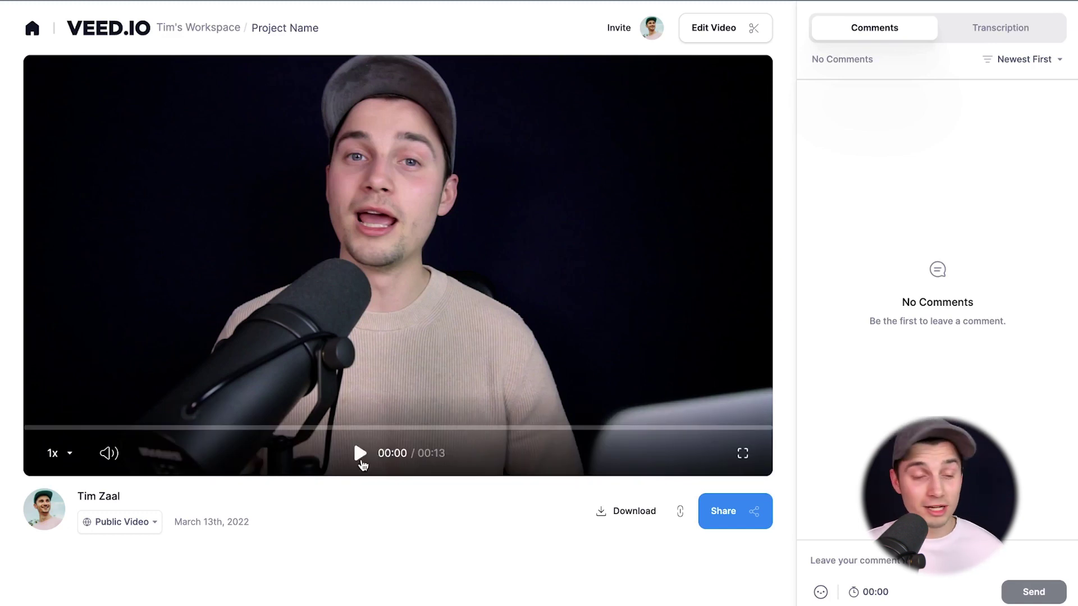
{"action": "left_click", "coordinate": [361, 461]}
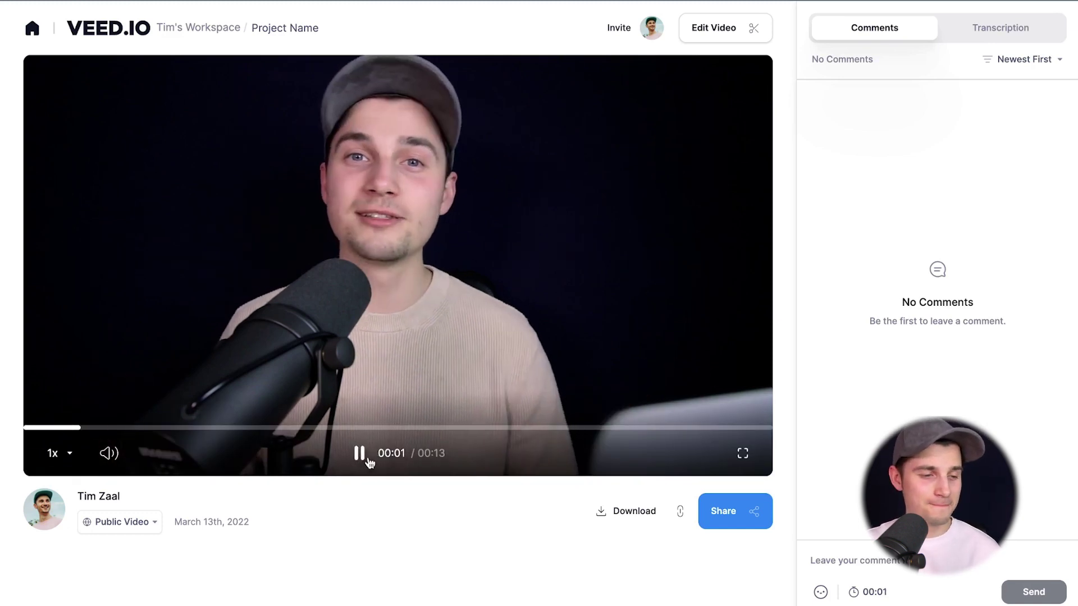
{"action": "left_click", "coordinate": [361, 456]}
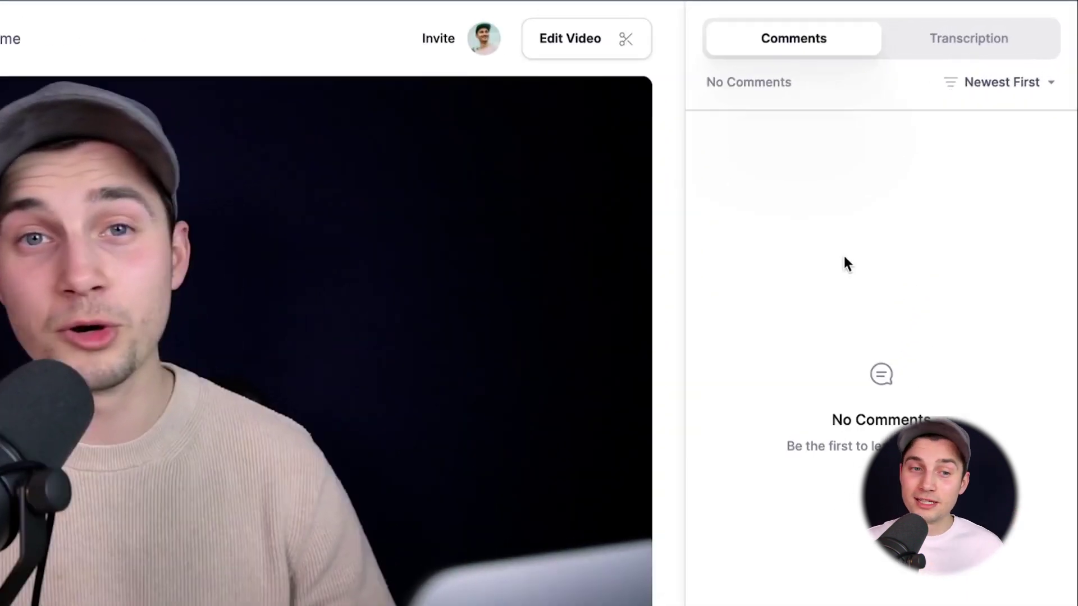
{"action": "left_click", "coordinate": [976, 47]}
{"action": "left_click", "coordinate": [808, 55]}
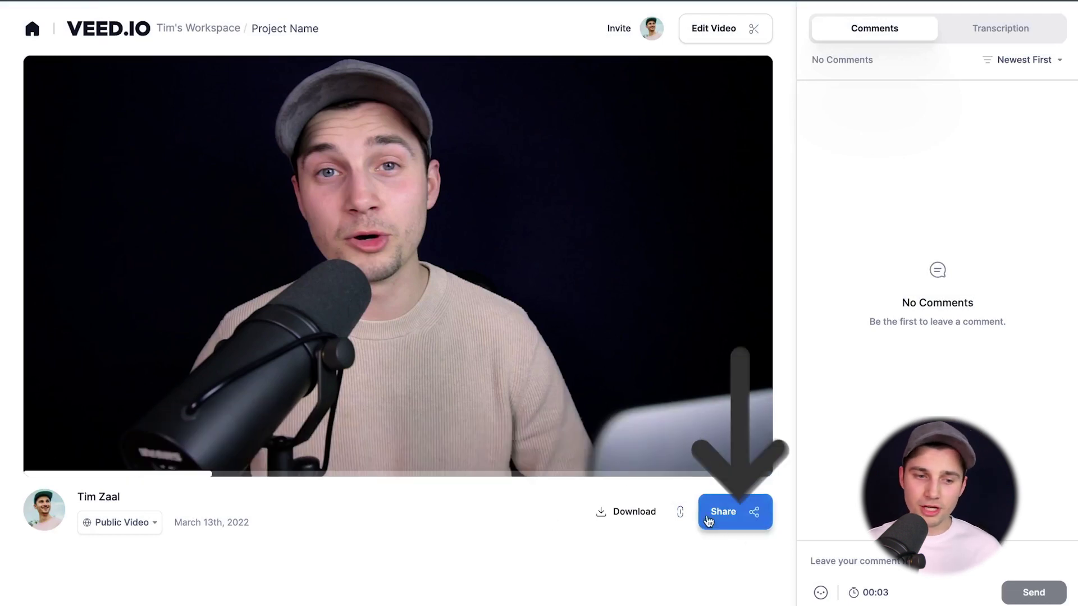
Copy the video's share link and look through the Social and Embed sharing options.
{"action": "left_click", "coordinate": [719, 522]}
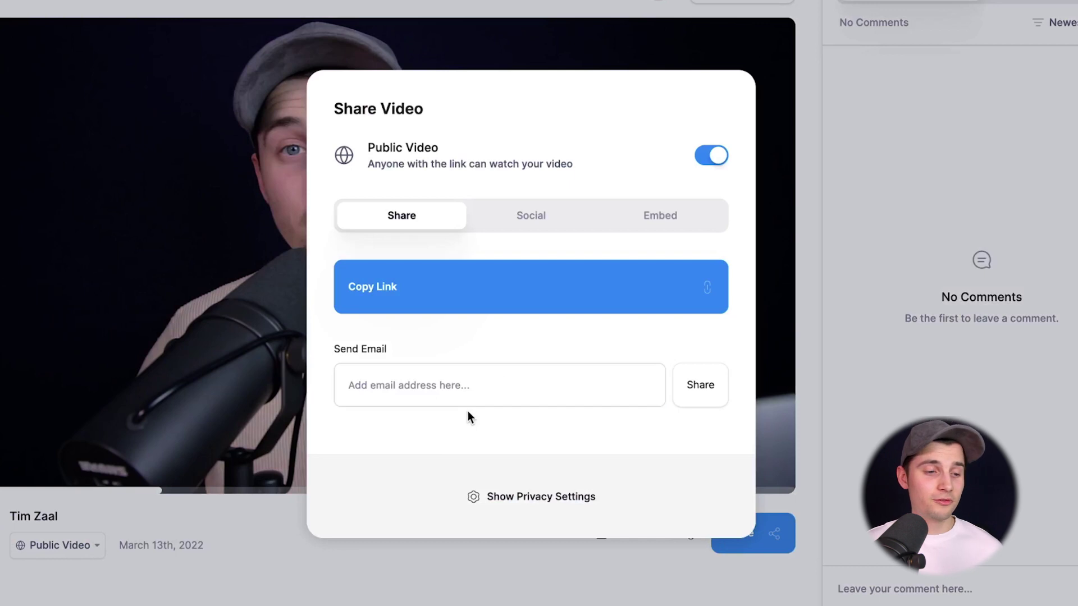
{"action": "left_click", "coordinate": [471, 303]}
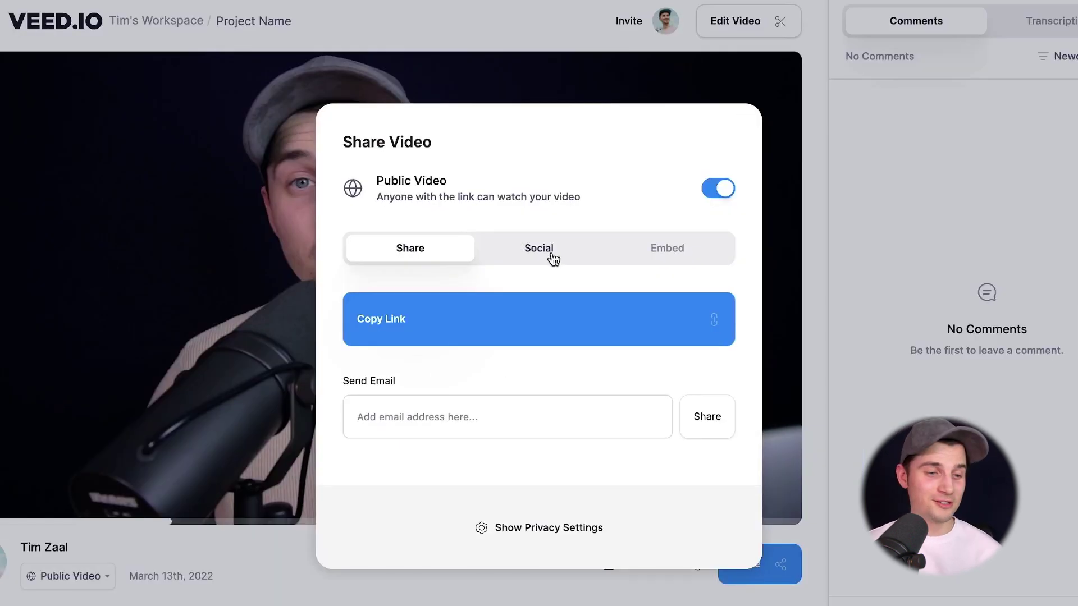
{"action": "left_click", "coordinate": [553, 257]}
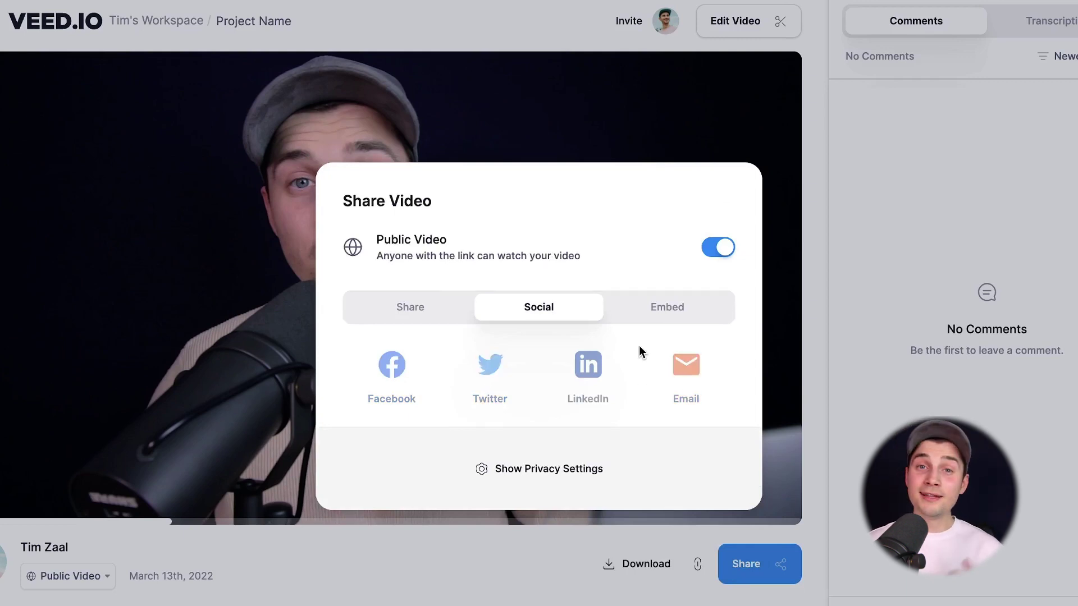
{"action": "left_click", "coordinate": [653, 306]}
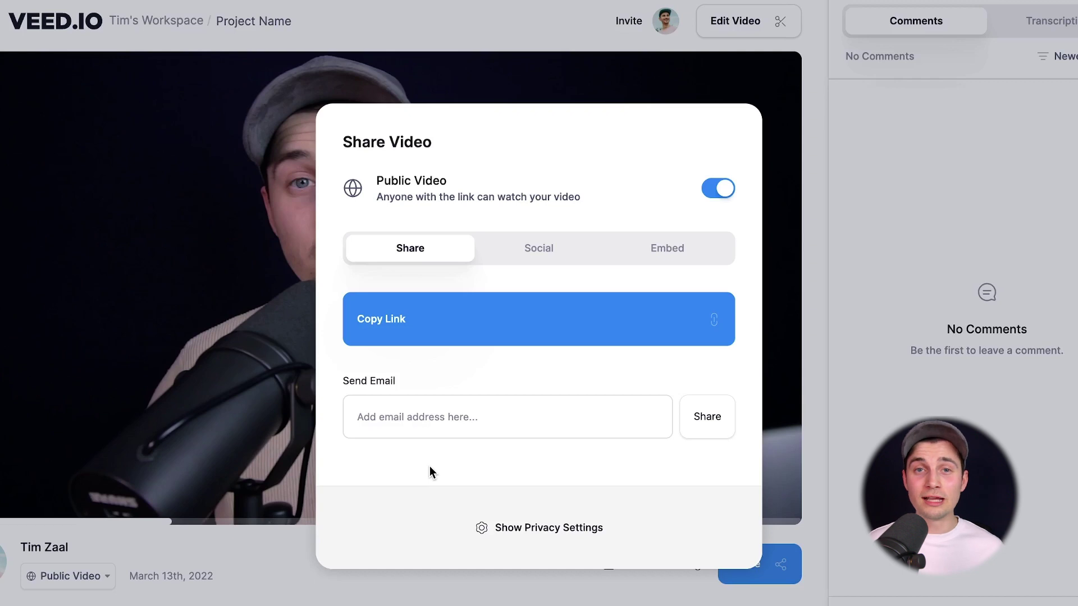
Email the video link to a recipient and open the shared video from Gmail.
{"action": "left_click", "coordinate": [420, 416]}
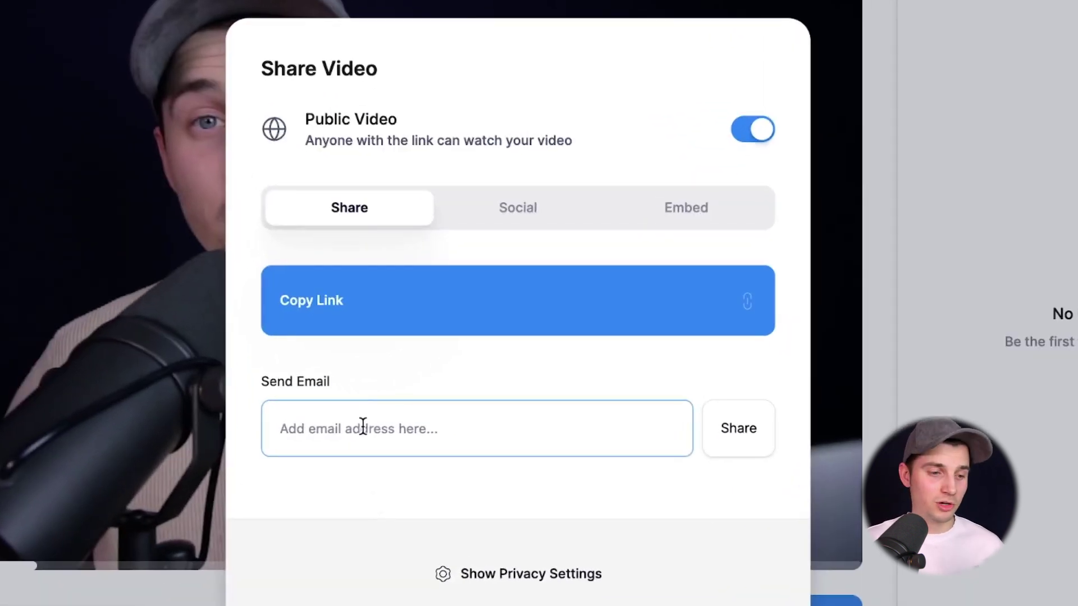
{"action": "left_click", "coordinate": [363, 427]}
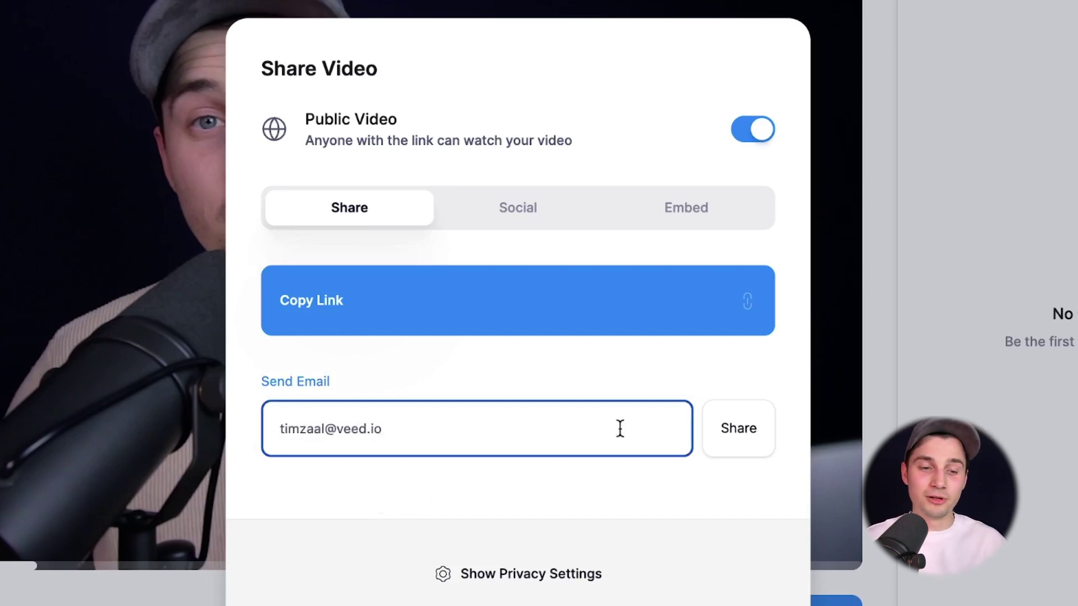
{"action": "left_click", "coordinate": [735, 456]}
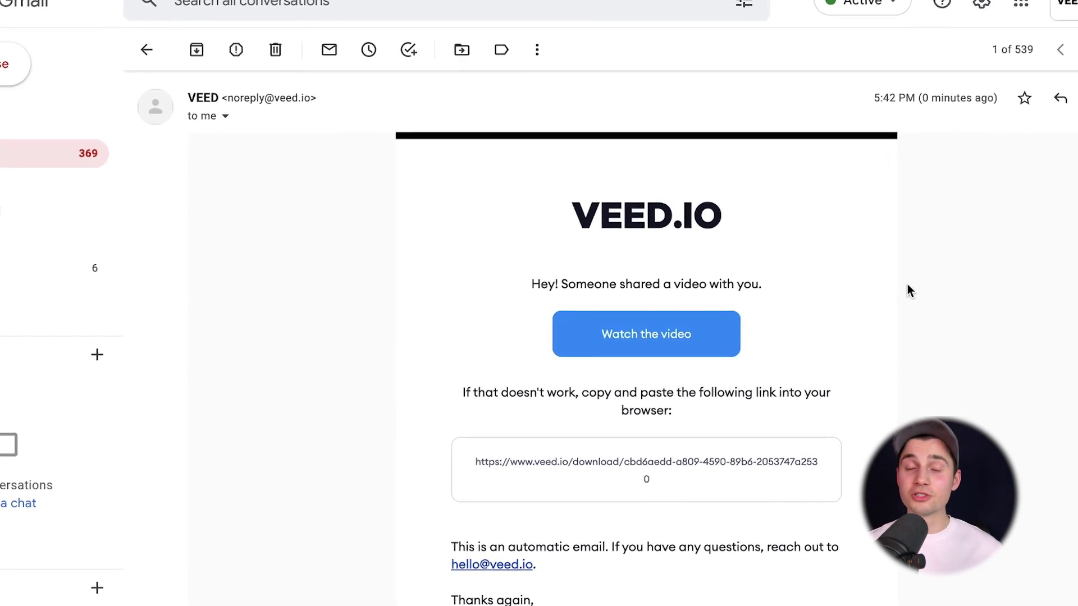
{"action": "left_click", "coordinate": [704, 344]}
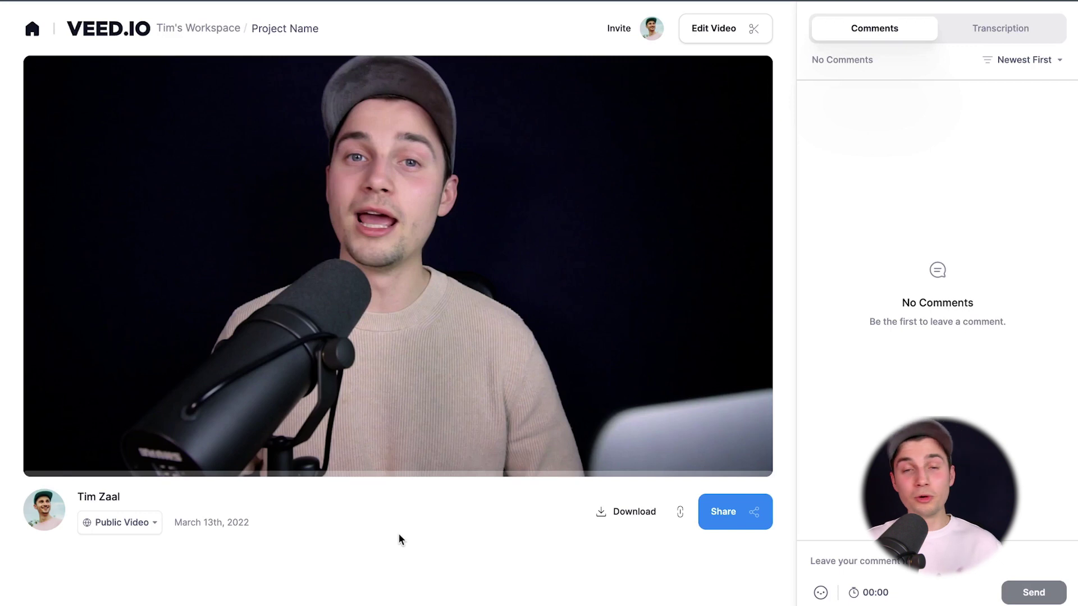
Play the video to 00:08 and post the comment 'Hey, this is nice!' there.
{"action": "left_click", "coordinate": [359, 455]}
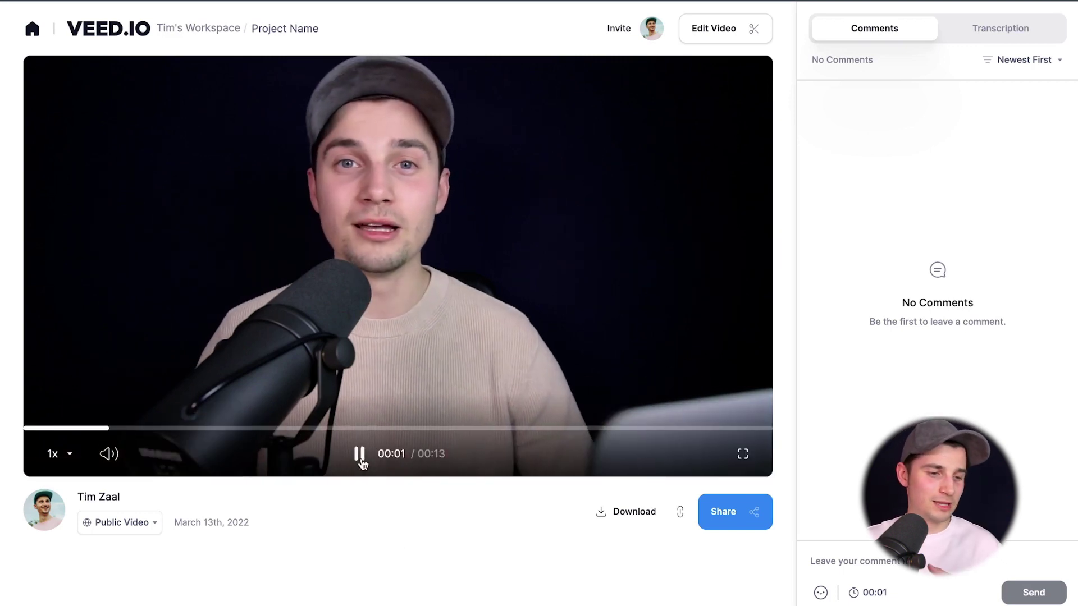
{"action": "left_click", "coordinate": [360, 455]}
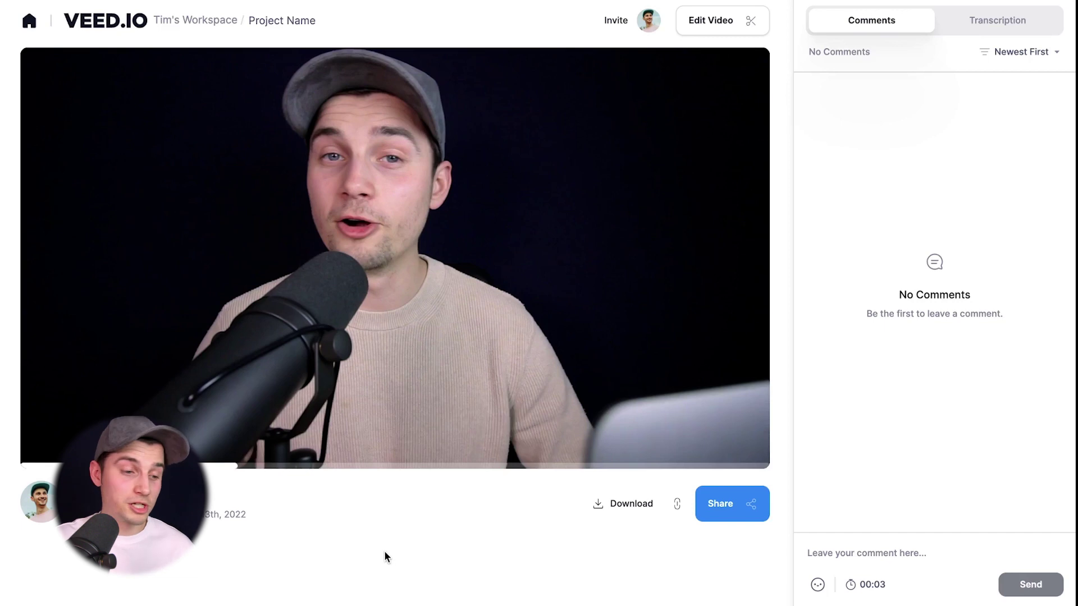
{"action": "left_click", "coordinate": [358, 446]}
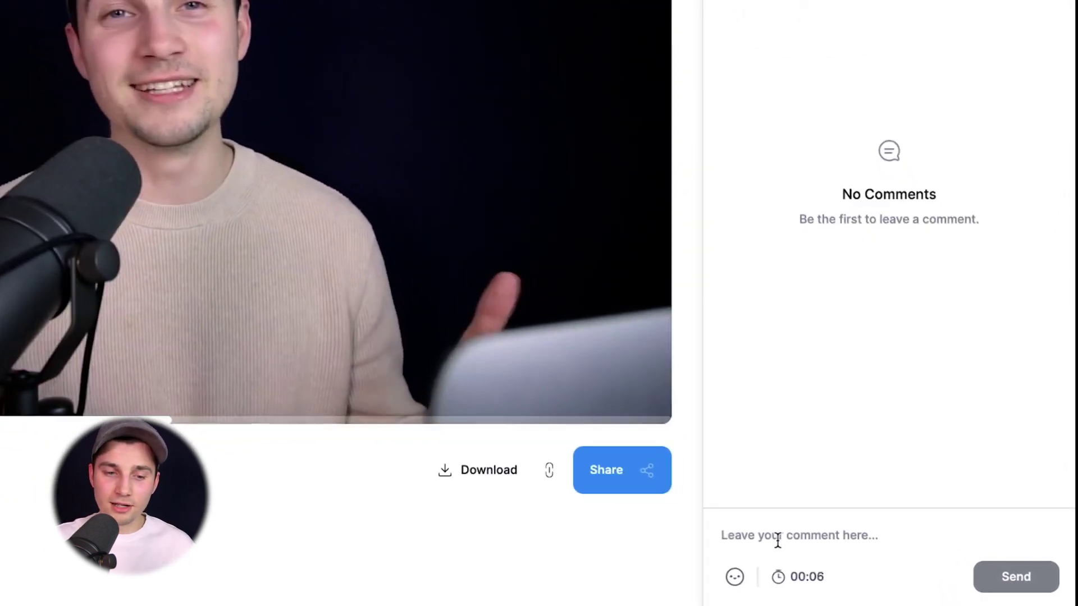
{"action": "left_click", "coordinate": [785, 539]}
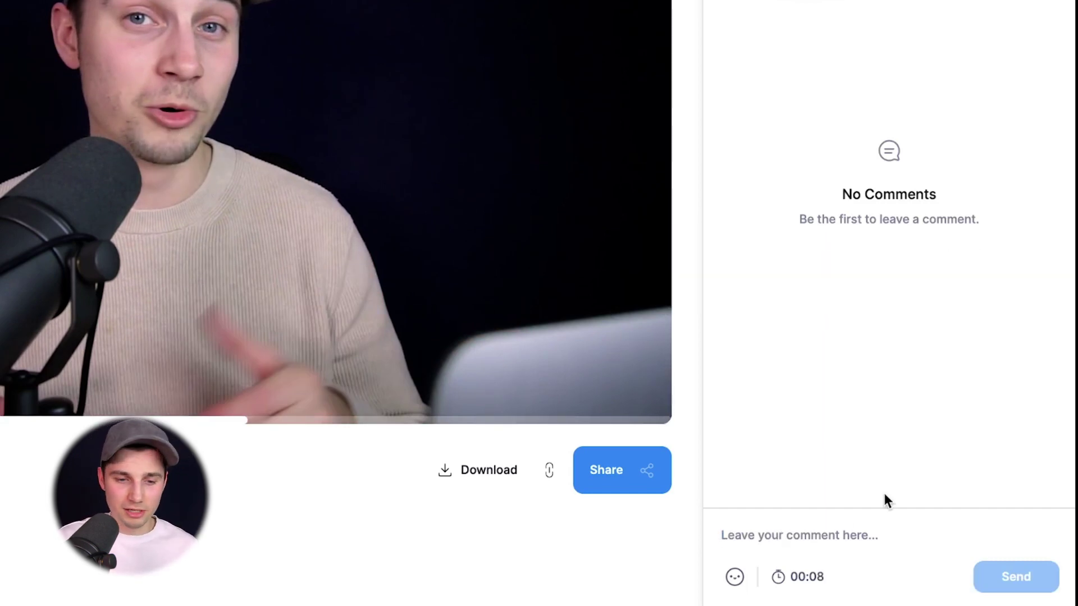
{"action": "type", "text": "Hey, this is nice!"}
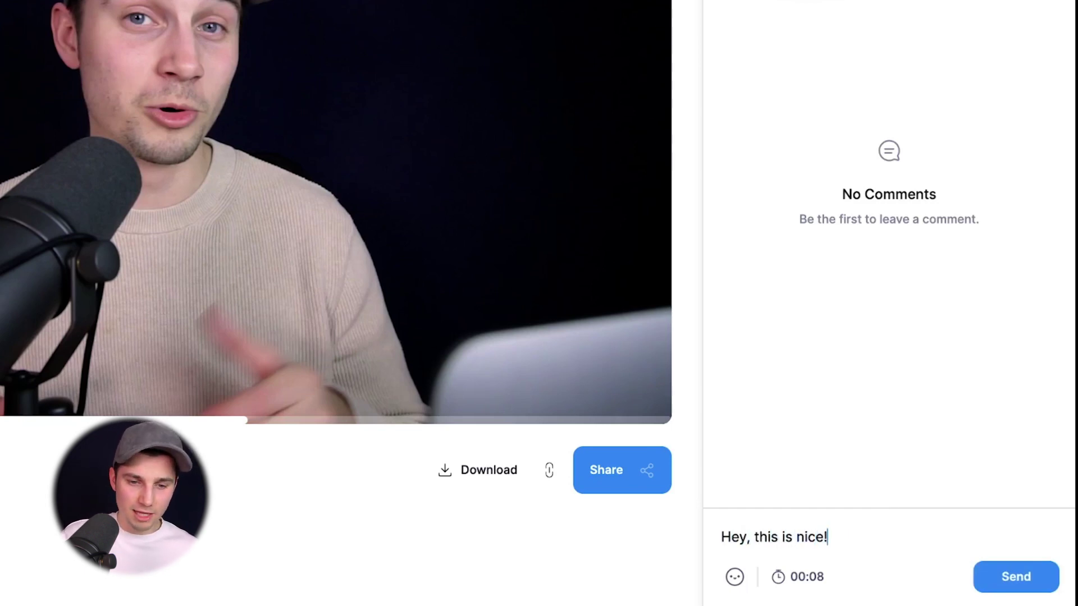
{"action": "key", "text": "Return"}
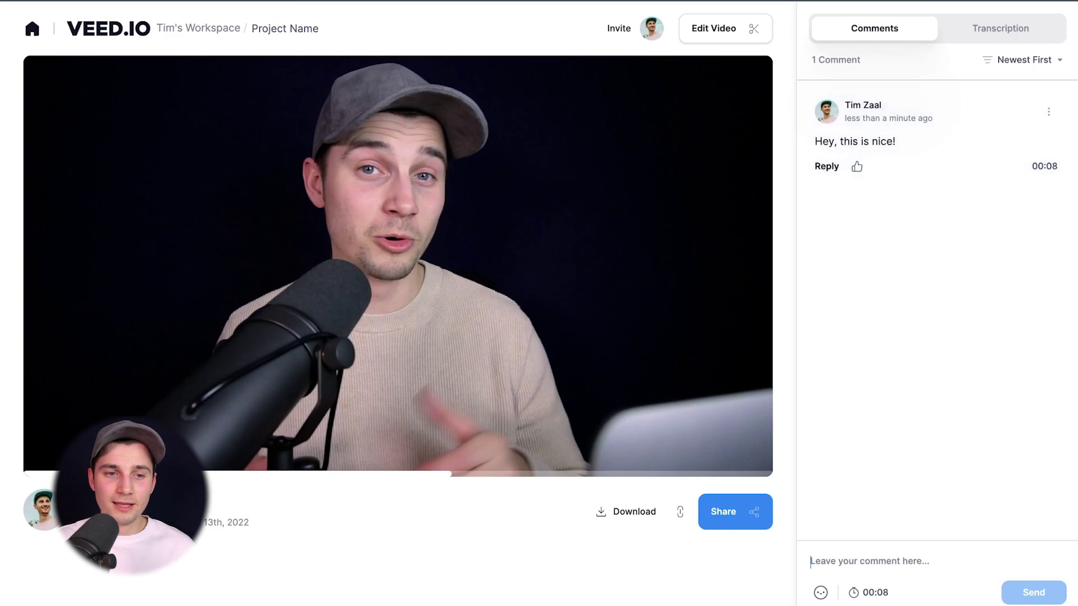
{"action": "mouse_move", "coordinate": [736, 376]}
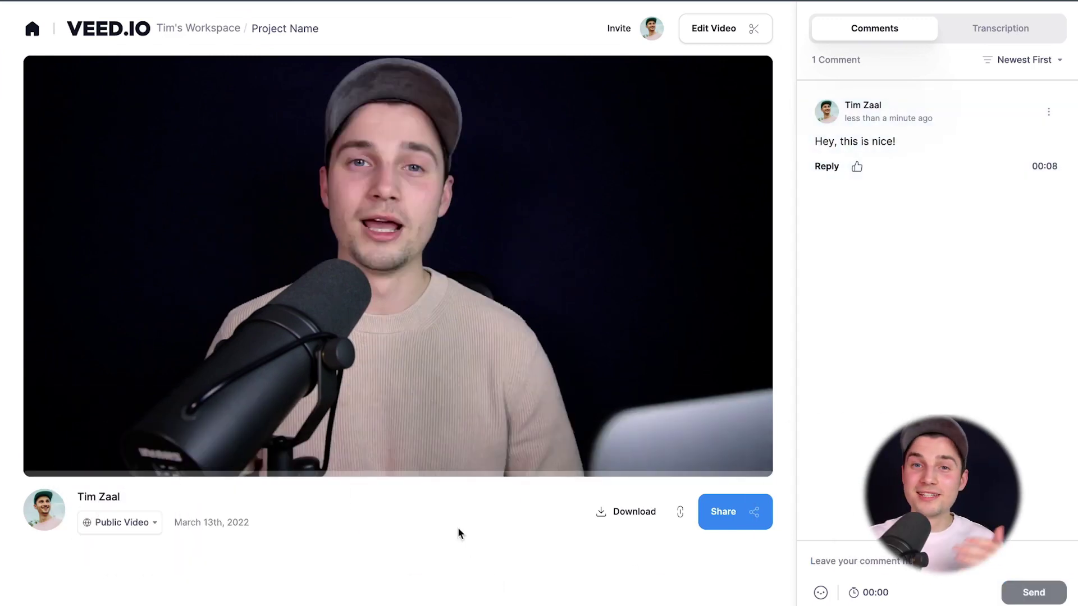
Jump to the 00:08 comment on the timeline and sort comments By Timestamp.
{"action": "mouse_move", "coordinate": [482, 422]}
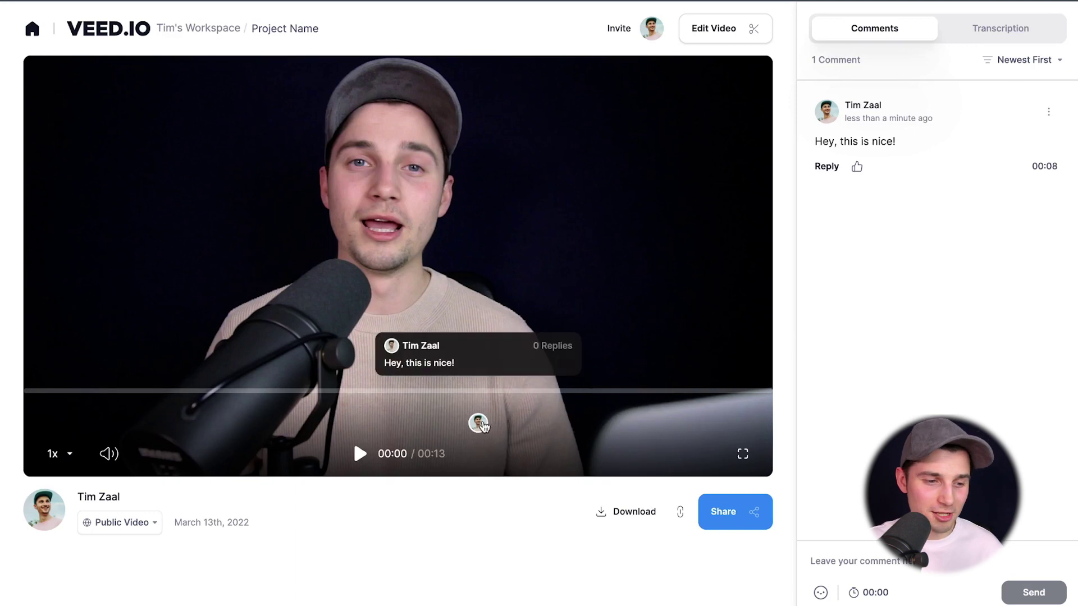
{"action": "left_click", "coordinate": [480, 424]}
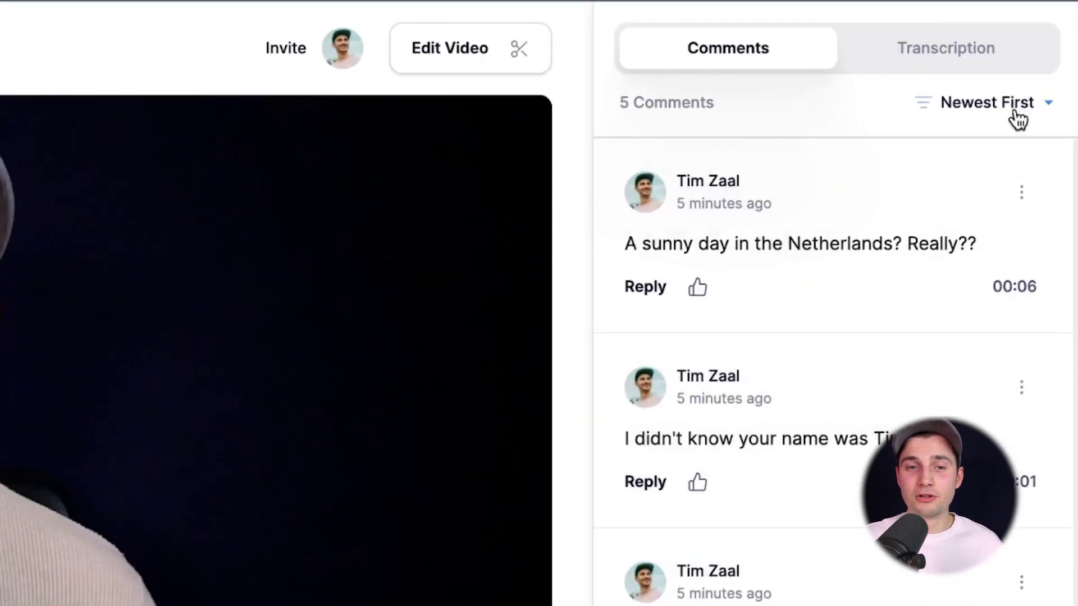
{"action": "left_click", "coordinate": [1033, 80]}
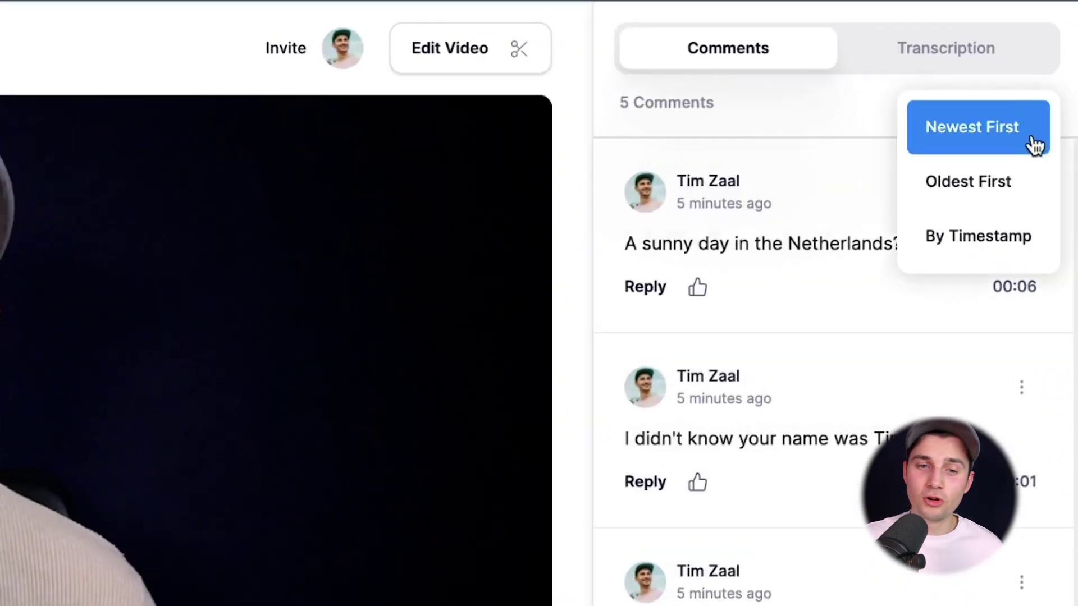
{"action": "left_click", "coordinate": [1009, 261]}
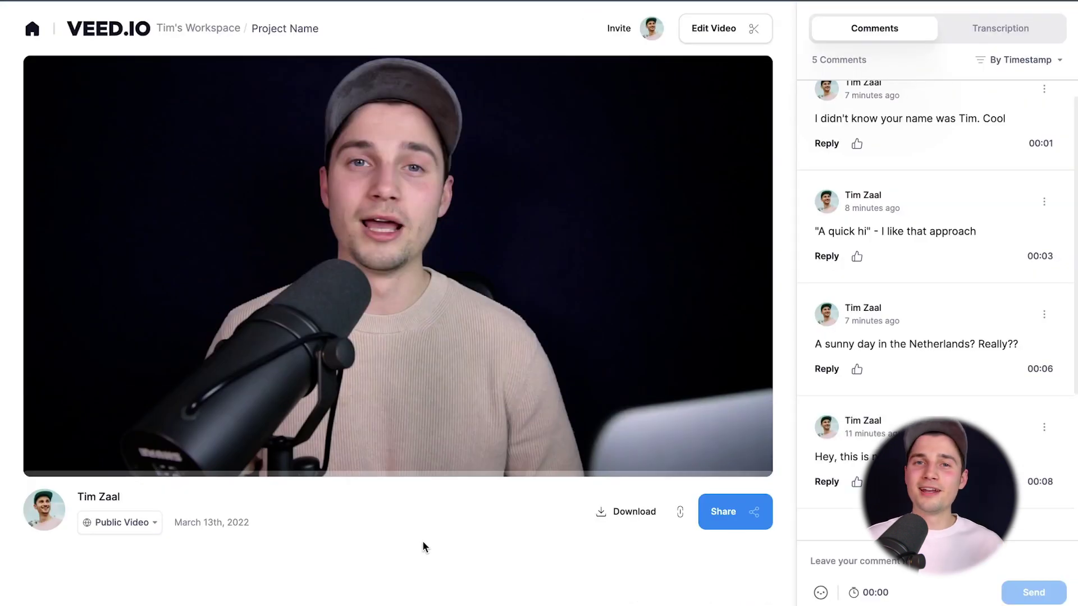
Play the video from the comment's avatar marker on the timeline.
{"action": "mouse_move", "coordinate": [352, 439]}
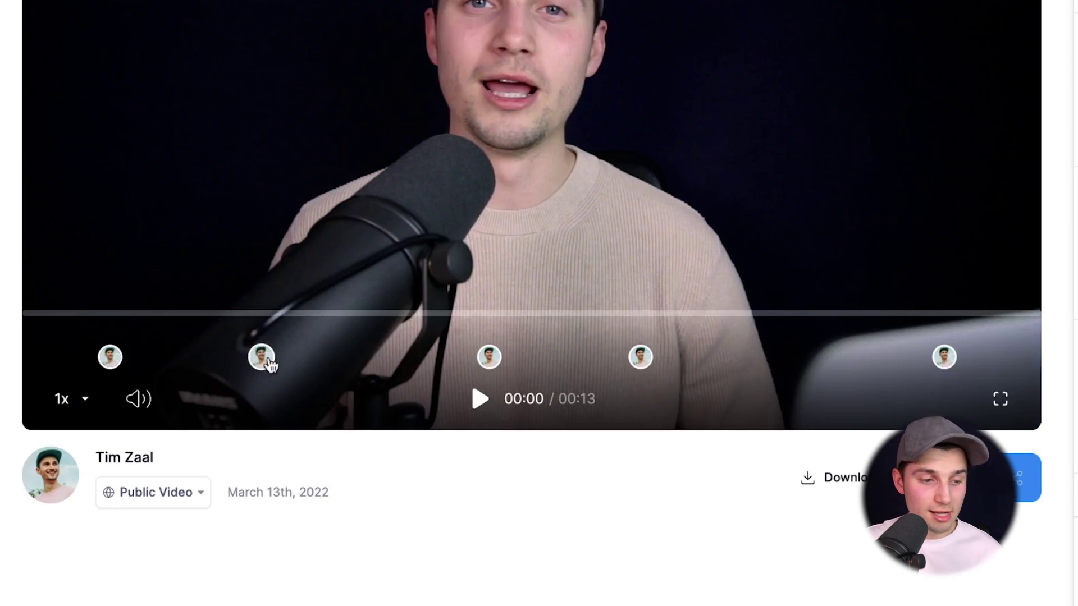
{"action": "mouse_move", "coordinate": [488, 362]}
{"action": "mouse_move", "coordinate": [646, 362]}
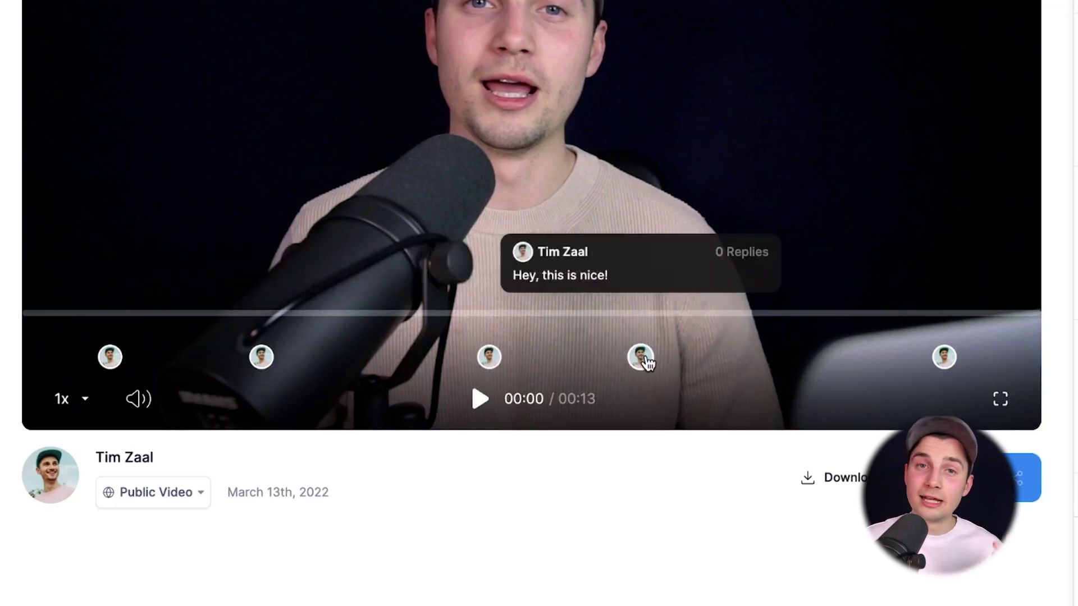
{"action": "left_click", "coordinate": [641, 357]}
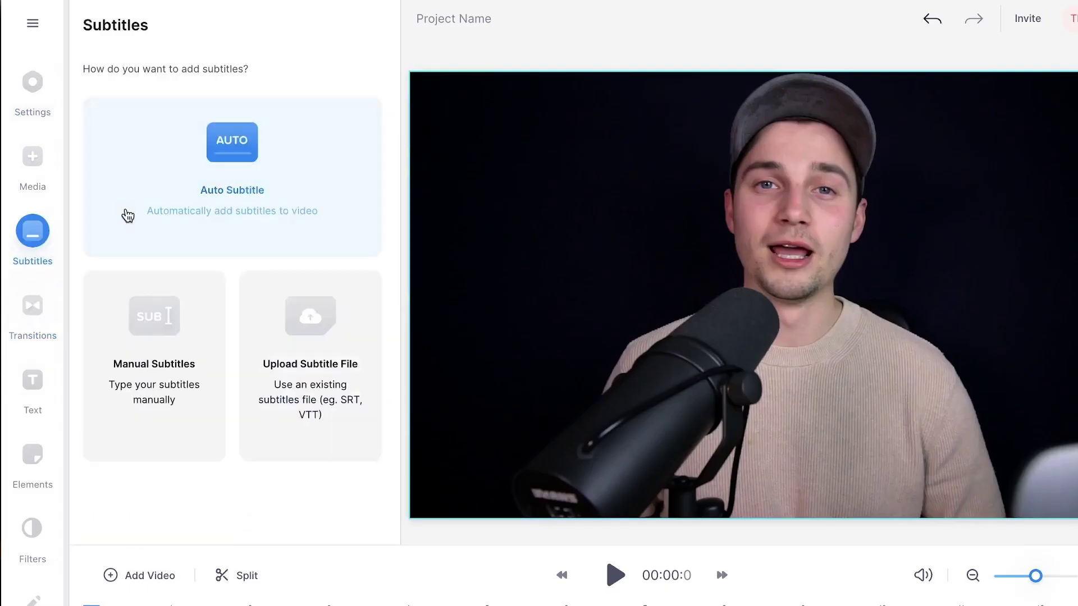
Auto-generate English subtitles and add a Spanish translation from the original subtitles.
{"action": "left_click", "coordinate": [125, 212]}
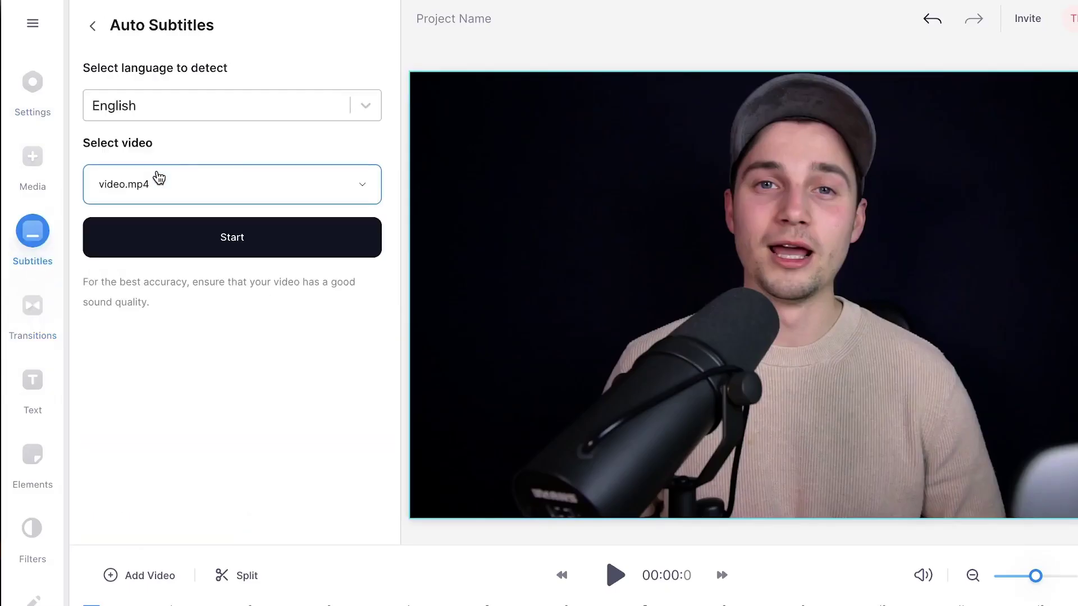
{"action": "left_click", "coordinate": [172, 247]}
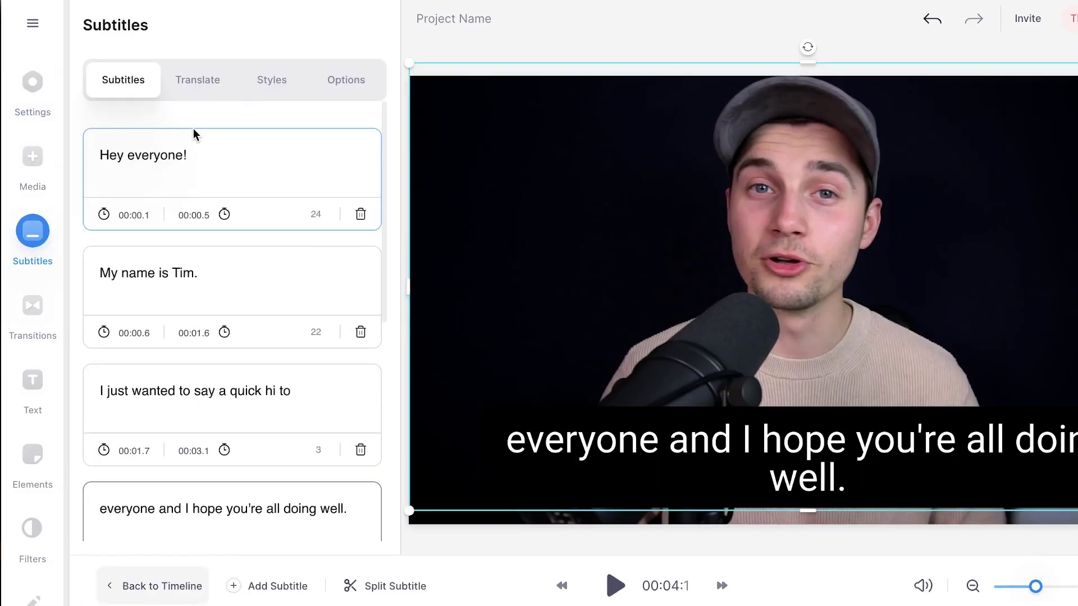
{"action": "left_click", "coordinate": [197, 80]}
{"action": "left_click", "coordinate": [228, 300]}
{"action": "left_click", "coordinate": [180, 351]}
{"action": "type", "text": "span"}
{"action": "left_click", "coordinate": [168, 281]}
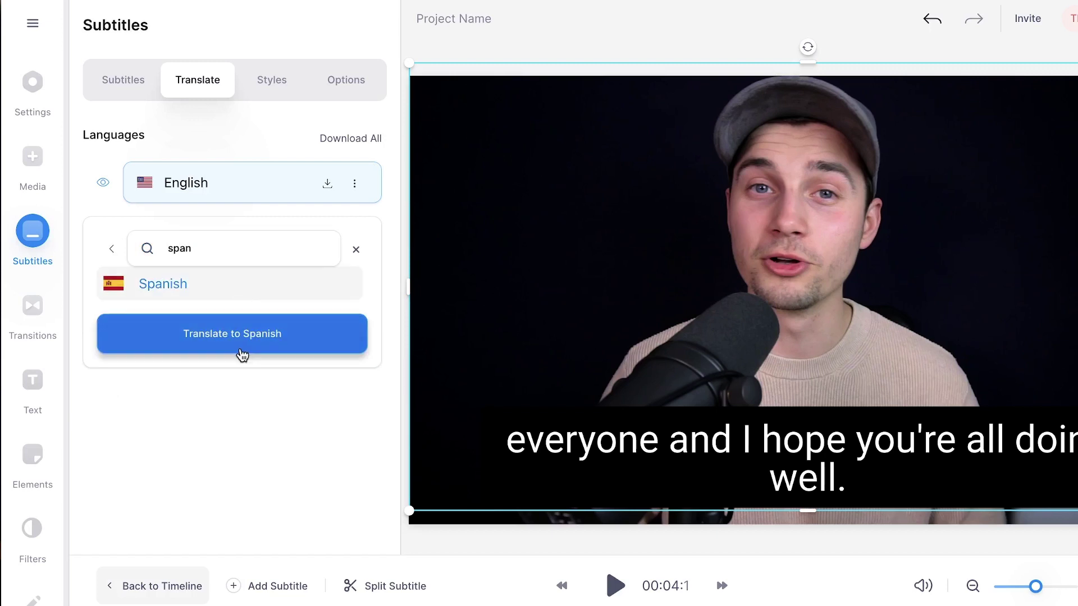
{"action": "left_click", "coordinate": [241, 336]}
Add French and Dutch subtitle translations.
{"action": "left_click", "coordinate": [304, 359]}
{"action": "type", "text": "fran"}
{"action": "key", "text": "BackSpace"}
{"action": "key", "text": "BackSpace"}
{"action": "type", "text": "e"}
{"action": "left_click", "coordinate": [264, 404]}
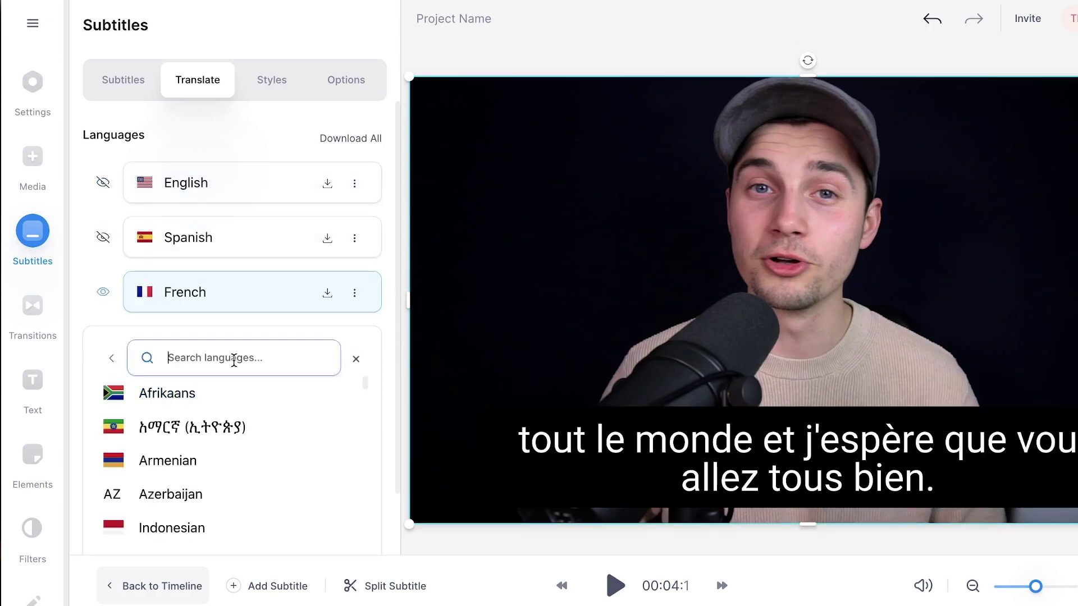
{"action": "left_click", "coordinate": [279, 402]}
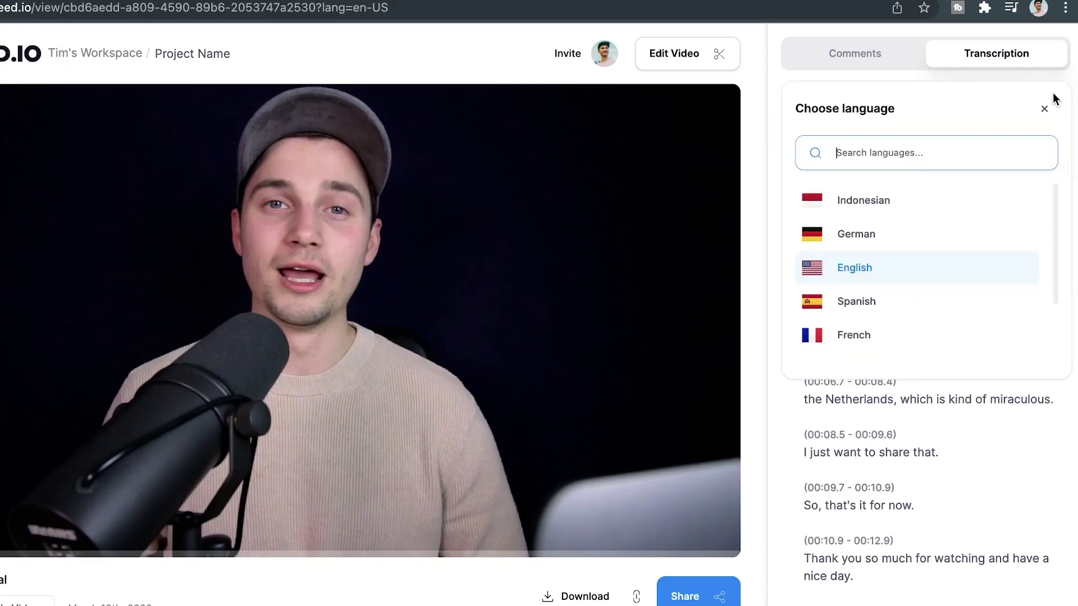
View the review-page transcript in French, German, Indonesian and Dutch.
{"action": "left_click", "coordinate": [962, 257]}
{"action": "left_click", "coordinate": [1045, 88]}
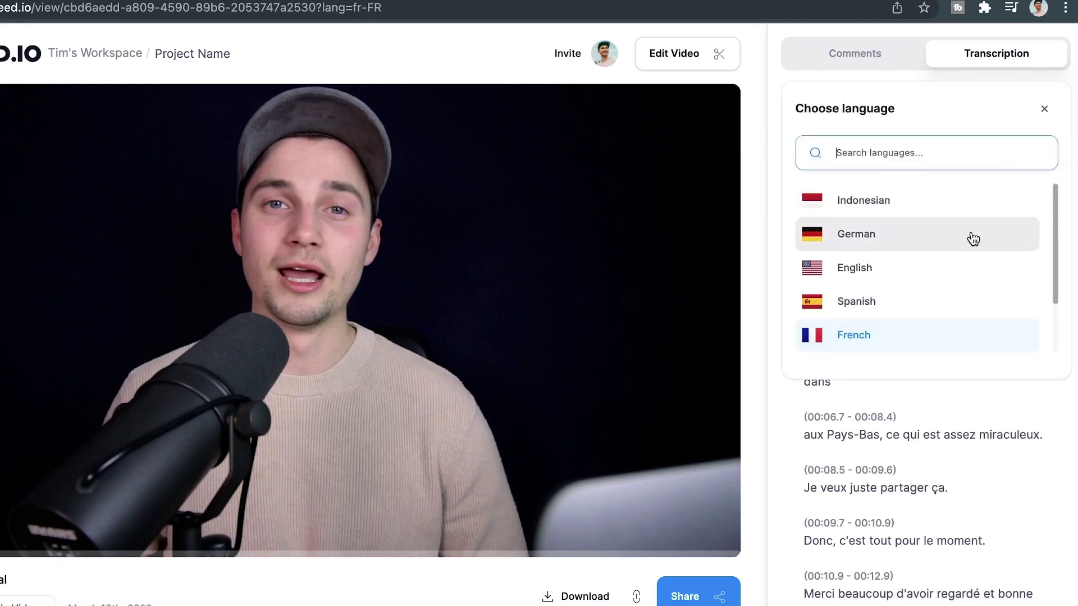
{"action": "left_click", "coordinate": [971, 236]}
{"action": "left_click", "coordinate": [1051, 89]}
{"action": "left_click", "coordinate": [1009, 199]}
{"action": "left_click", "coordinate": [1057, 92]}
{"action": "left_click", "coordinate": [954, 339]}
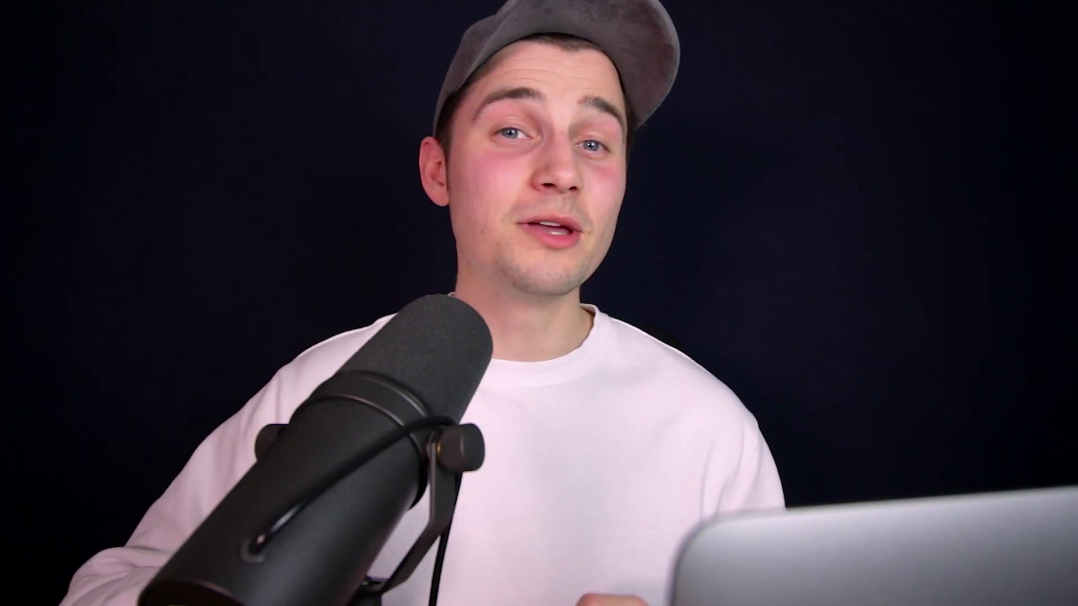